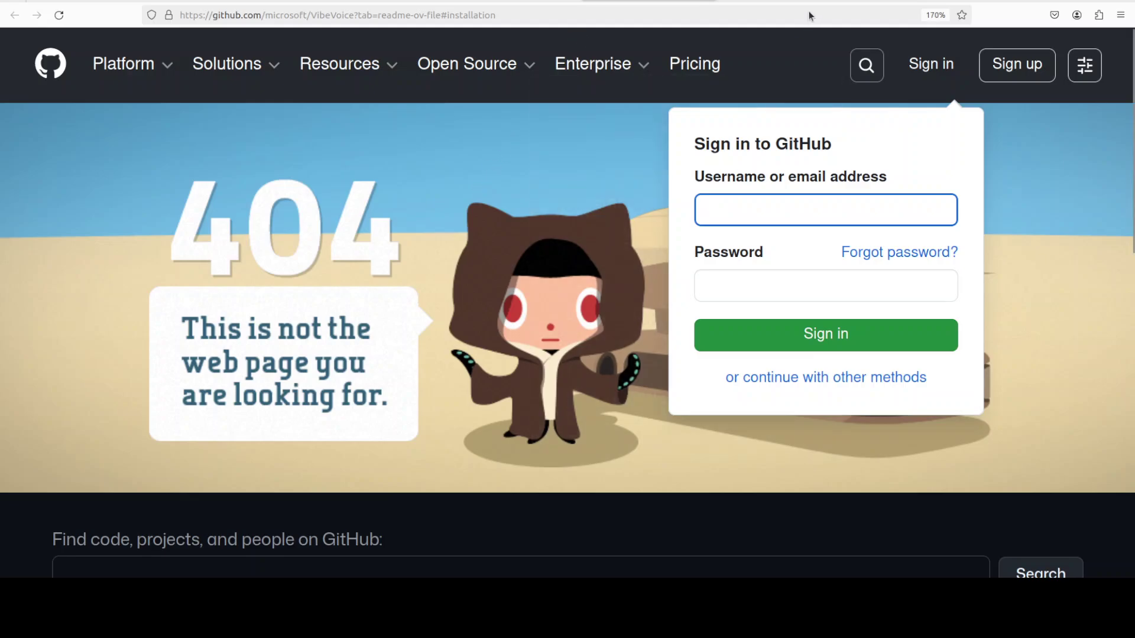
Review the VibeVoice pages on ModelScope and Hugging Face, along with the YouTube channel's video results for vibevoice
key(ctrl+Tab)
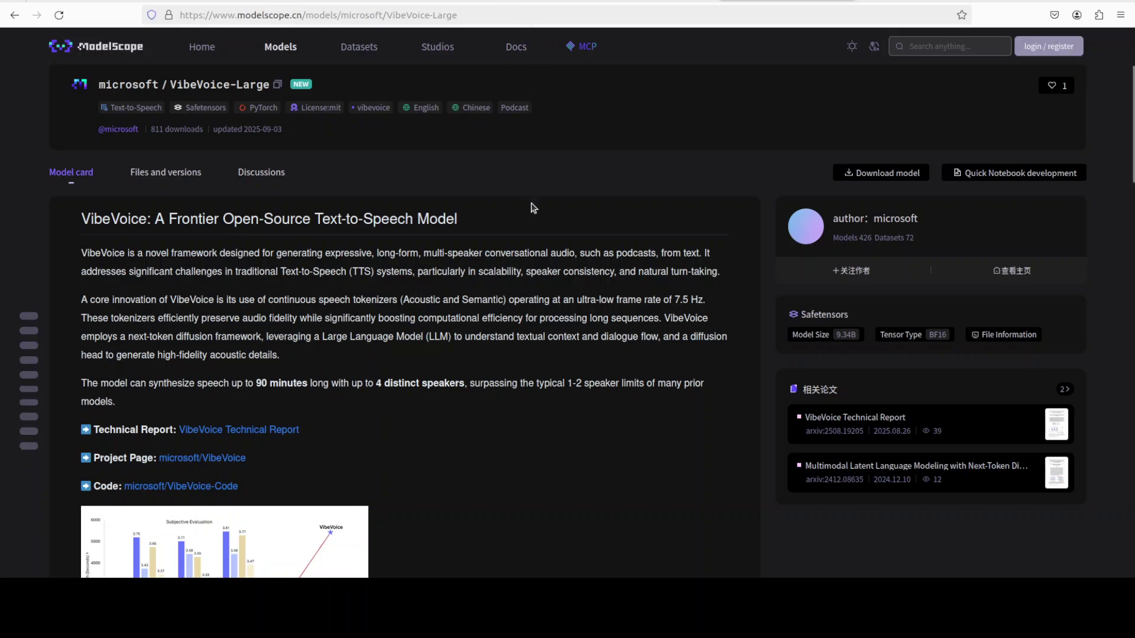
key(ctrl+shift+Tab)
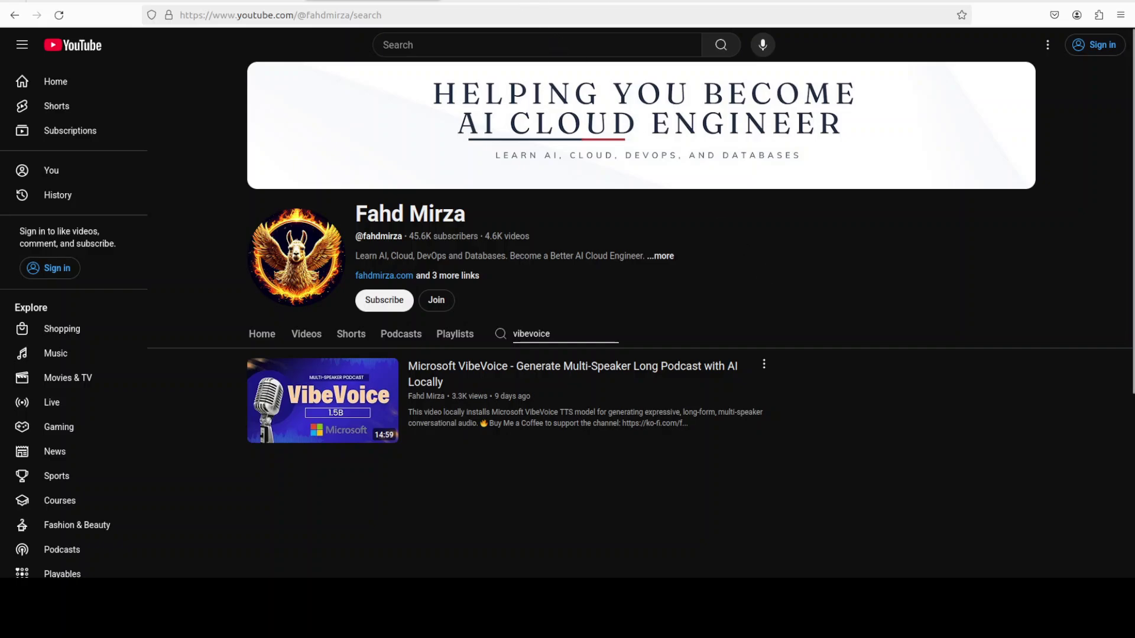
key(ctrl+Tab)
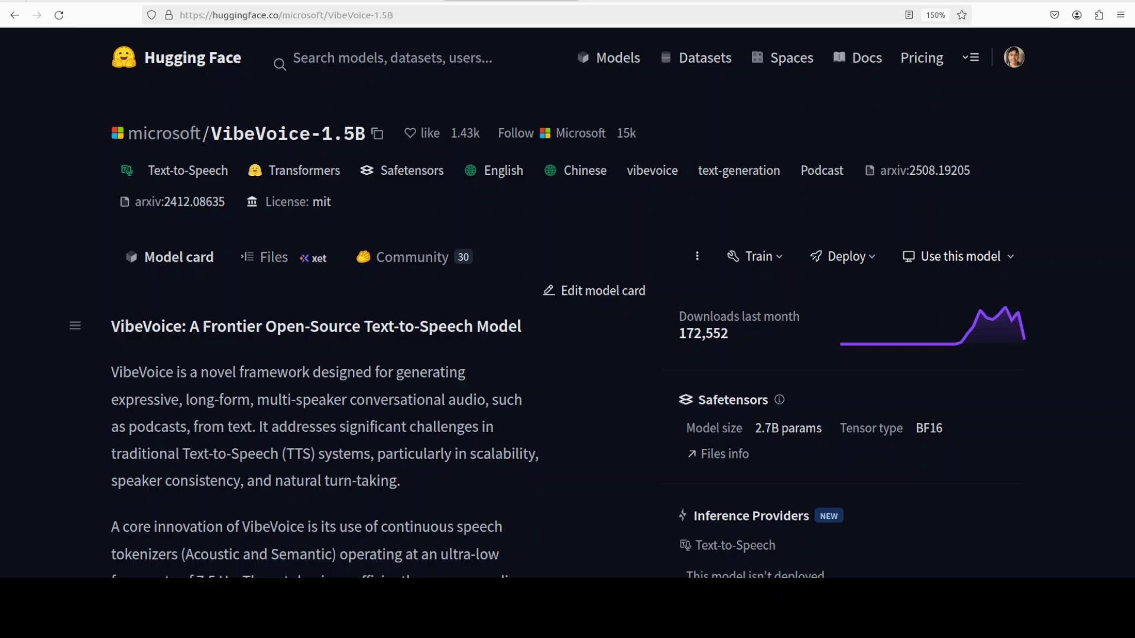
click(371, 1)
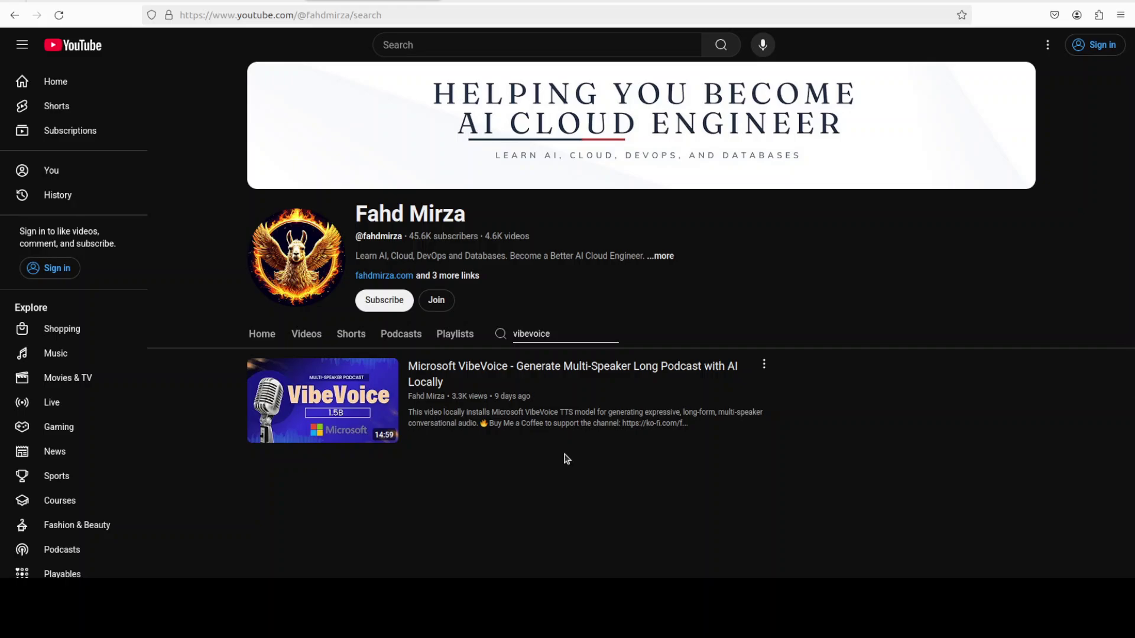
mouse_move(559, 406)
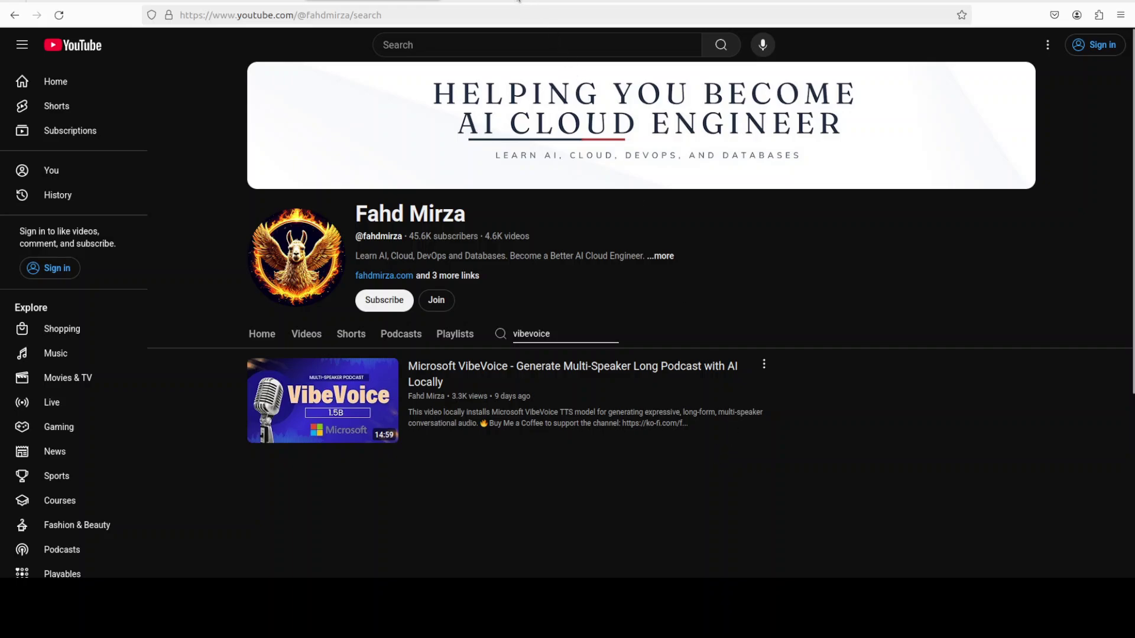
click(518, 1)
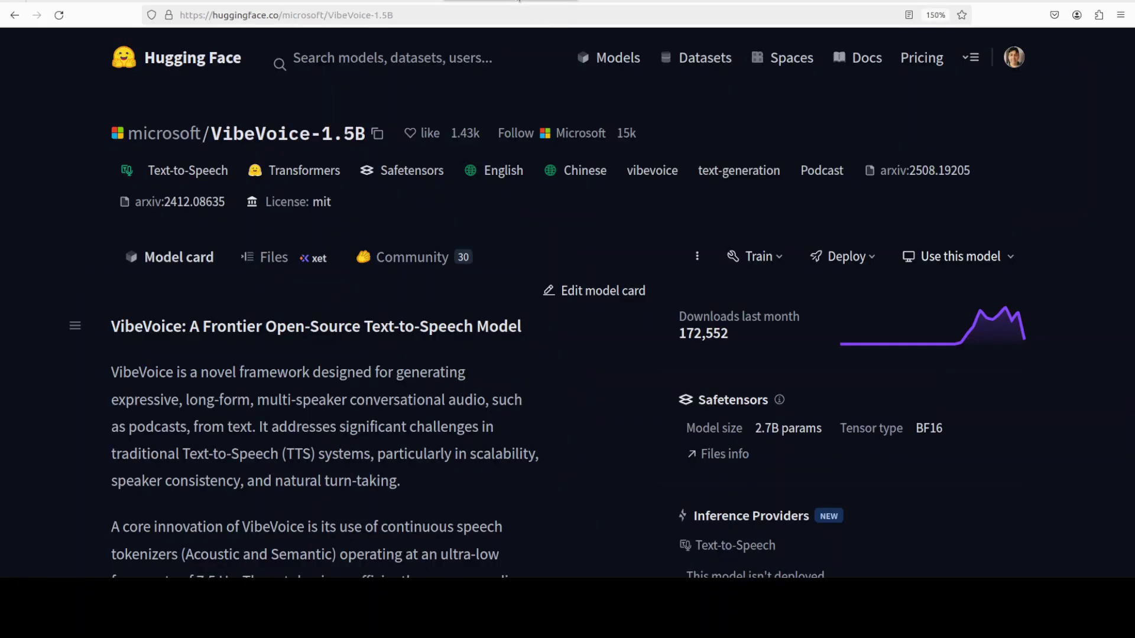
Switch to the terminal and run nvidia-smi to check the GPU and its memory
key(alt+Tab)
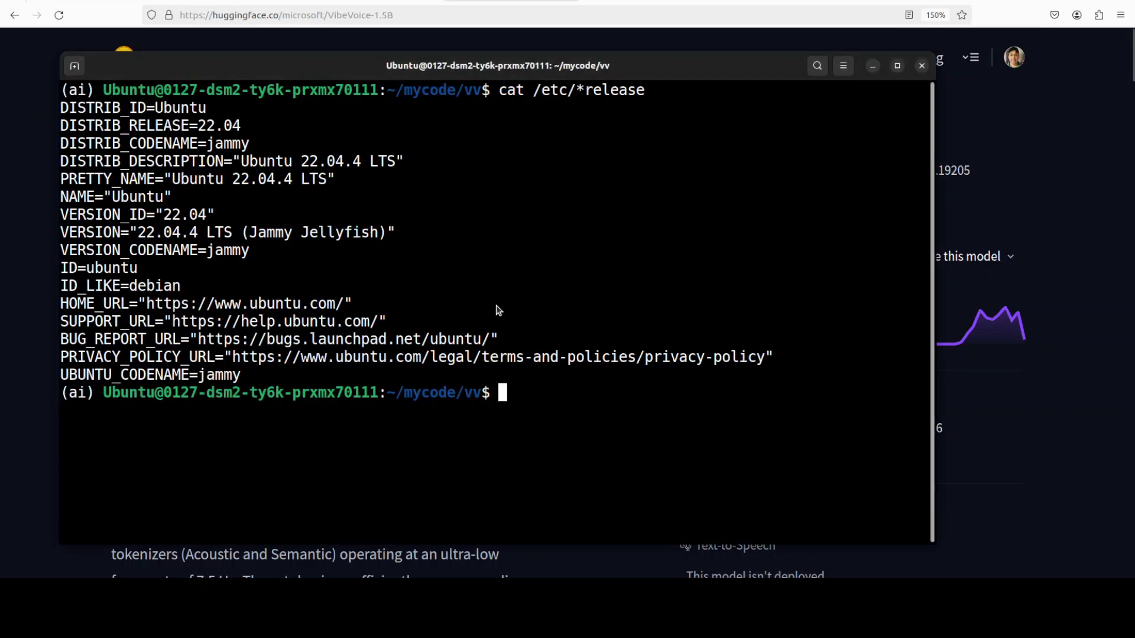
text(nvidia-smi)
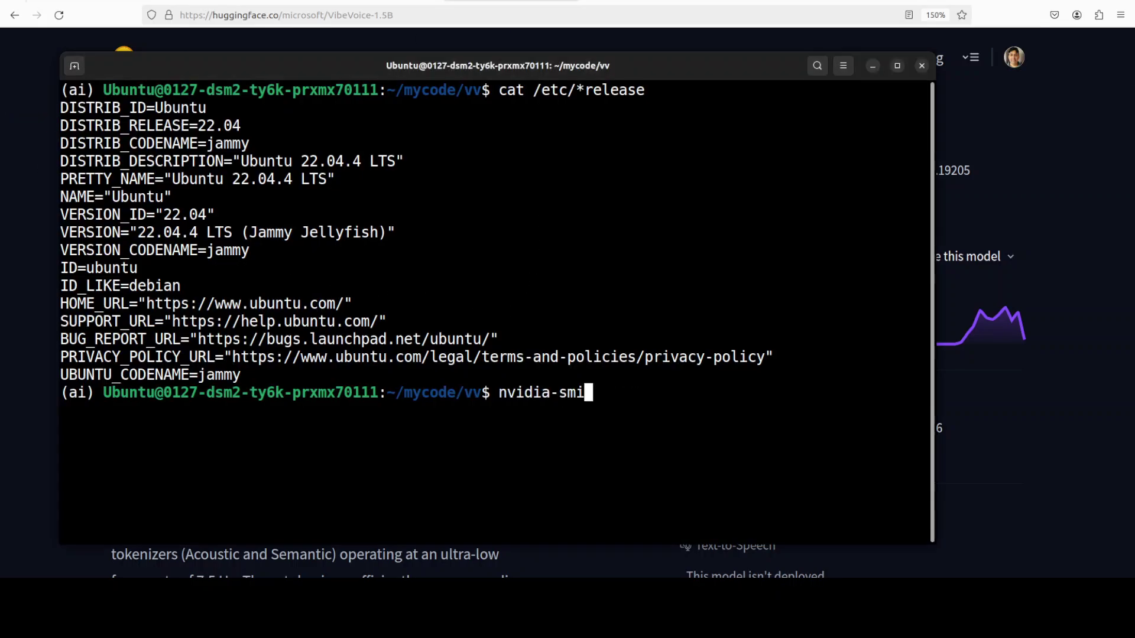
key(Return)
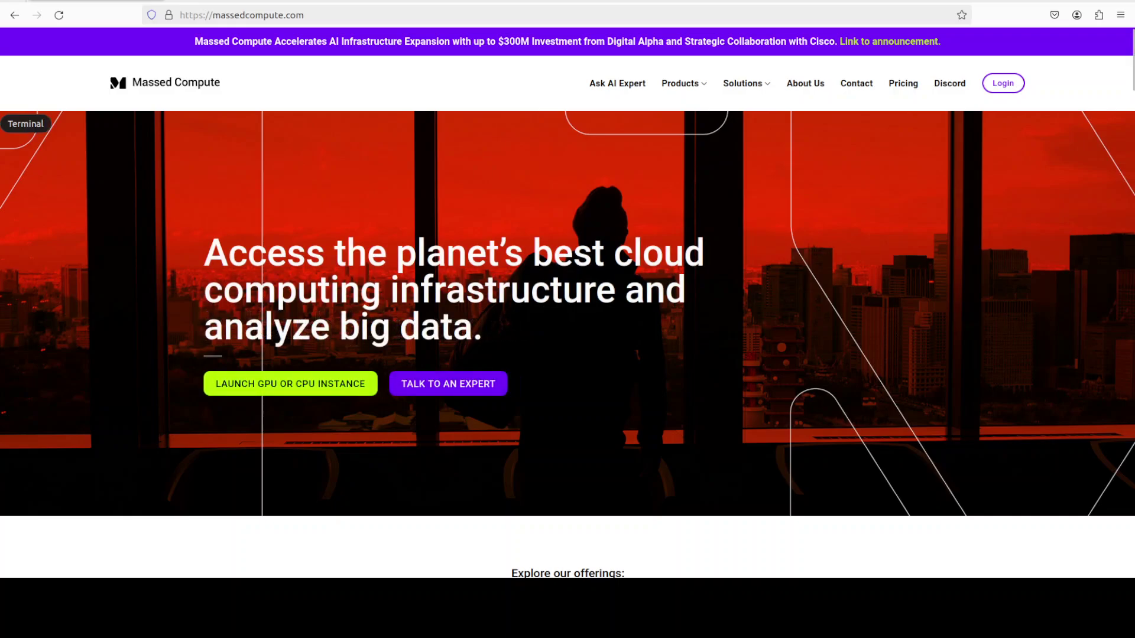
Clear the terminal and run the copied pip install commands for torch, accelerate==1.6.0, transformers==4.51.3, diffusers, gradio, aiortc and the other dependencies
click(2, 122)
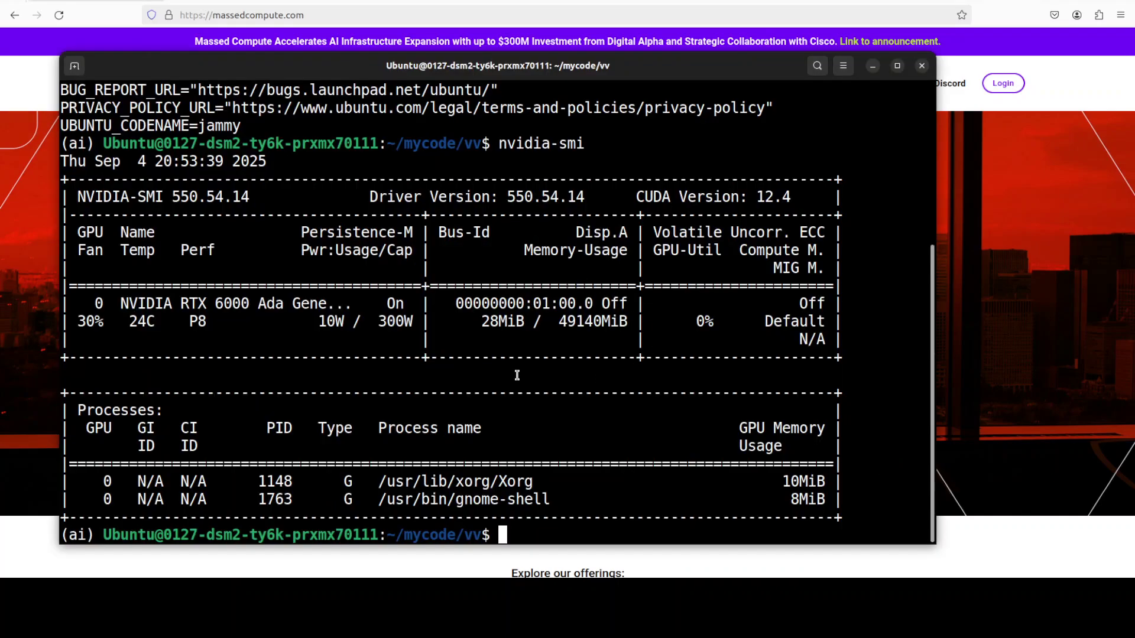
key(ctrl+l)
right_click(436, 136)
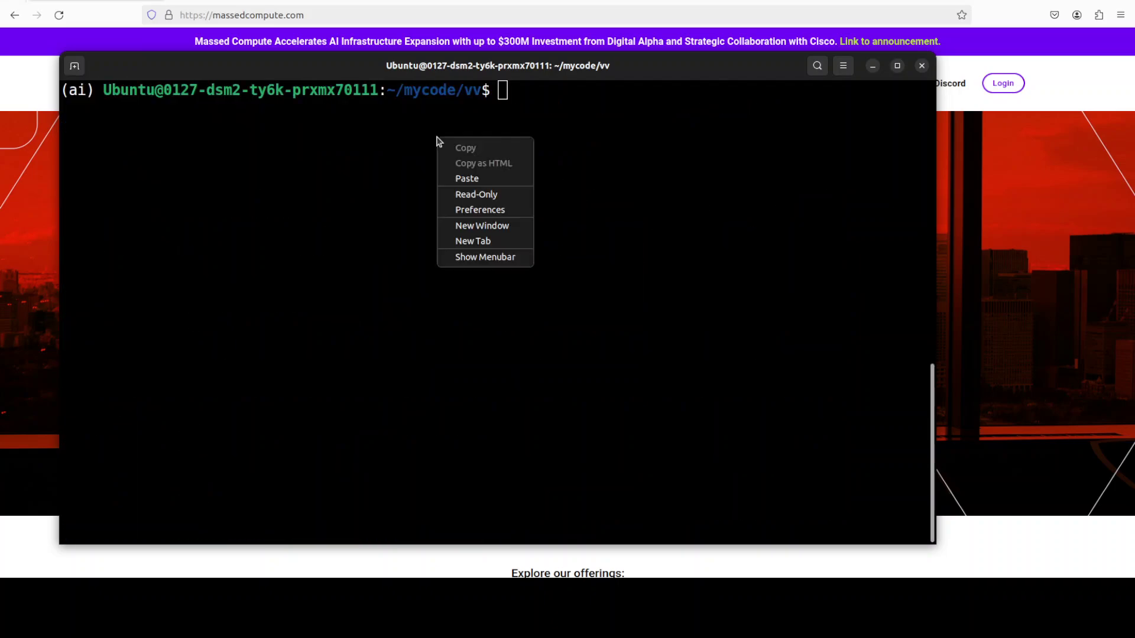
click(467, 179)
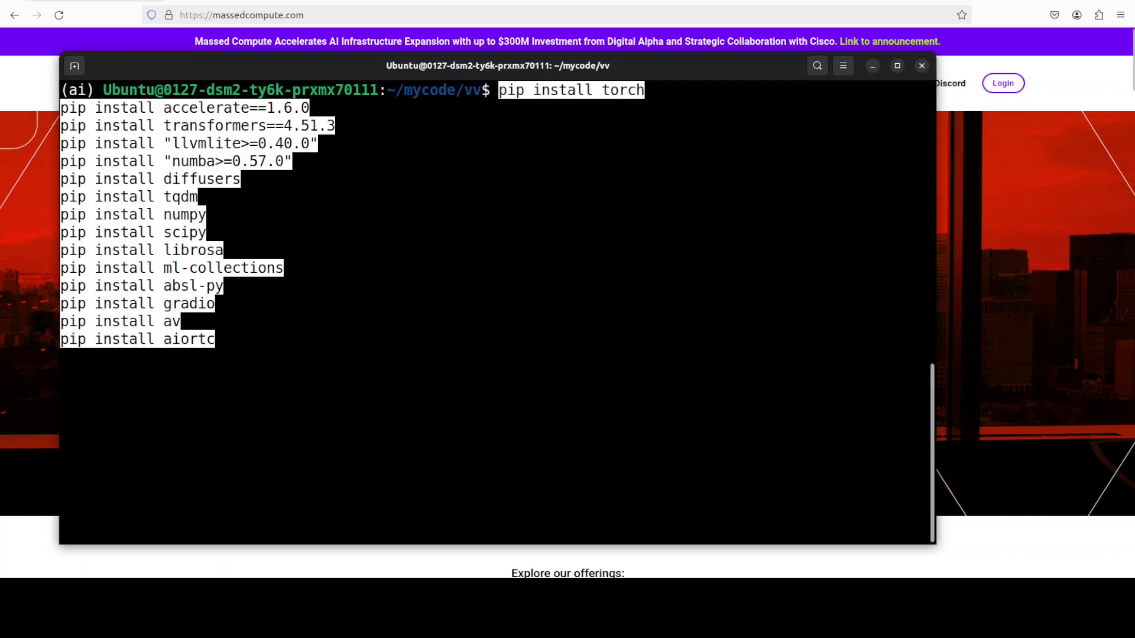
key(Return)
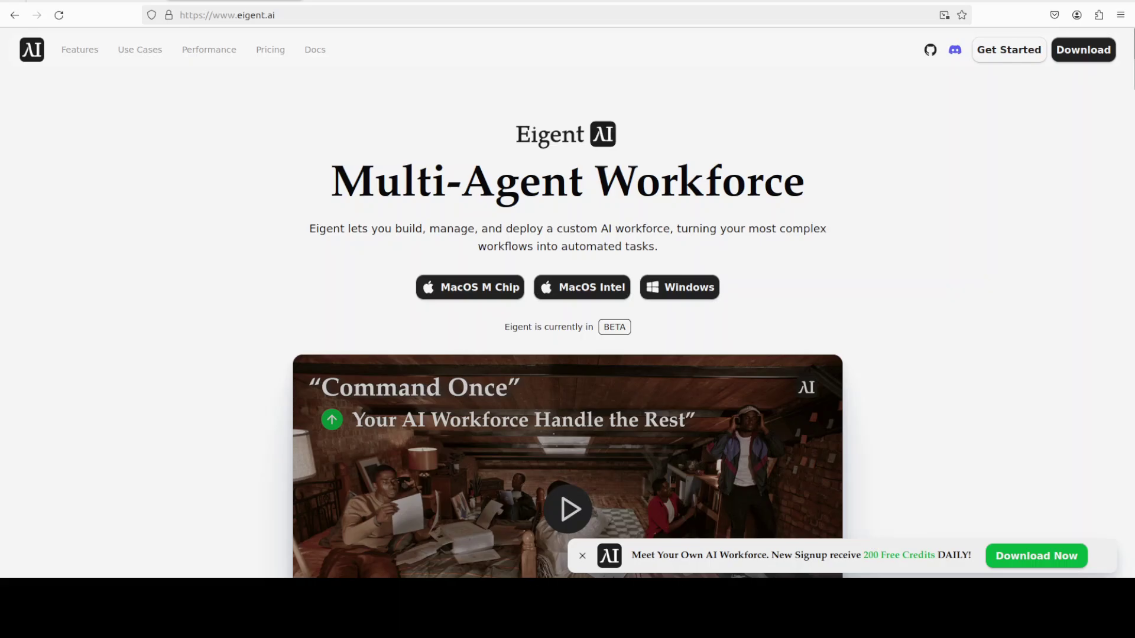
Switch to the code editor, dismiss the update notice and examine the imports and VibeVoice clone-and-install section of app.py
key(ctrl+shift+Tab)
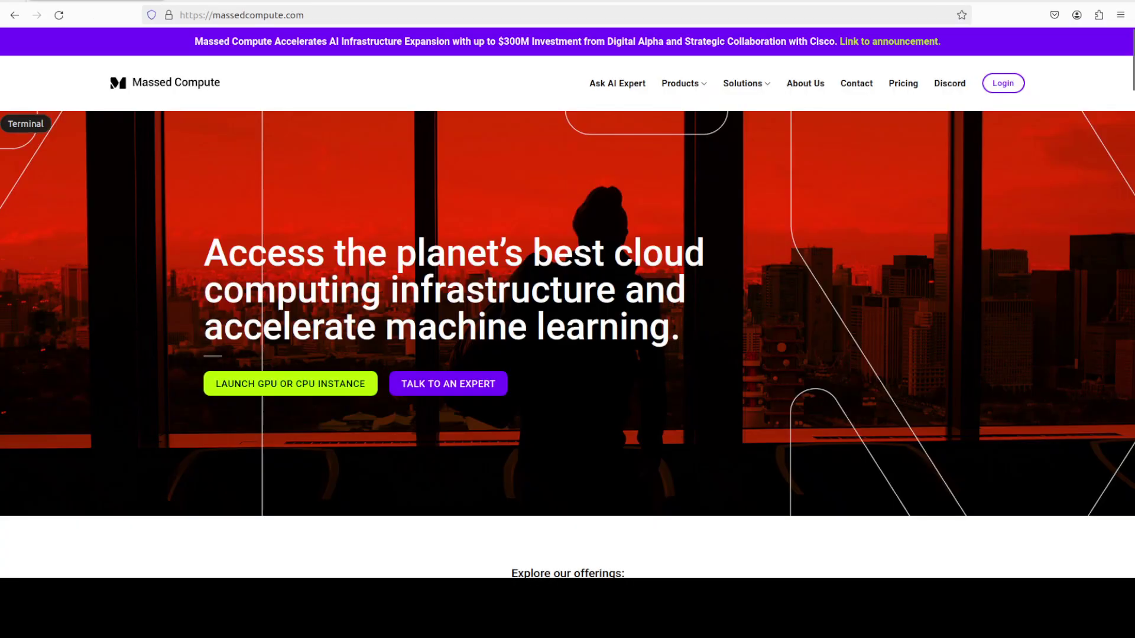
click(3, 165)
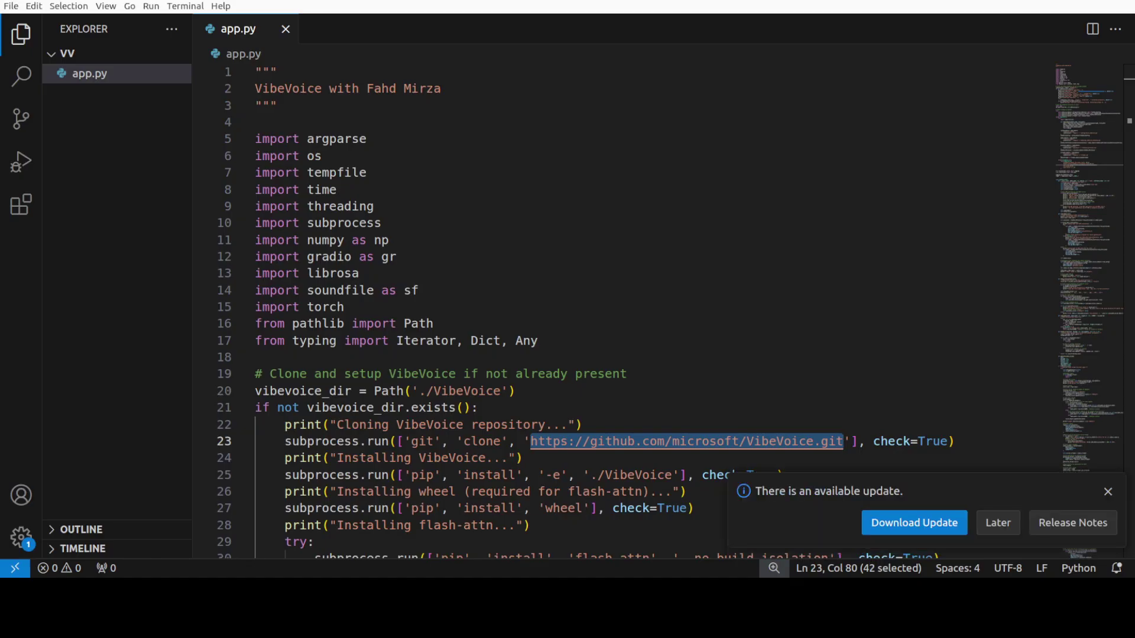
click(1108, 491)
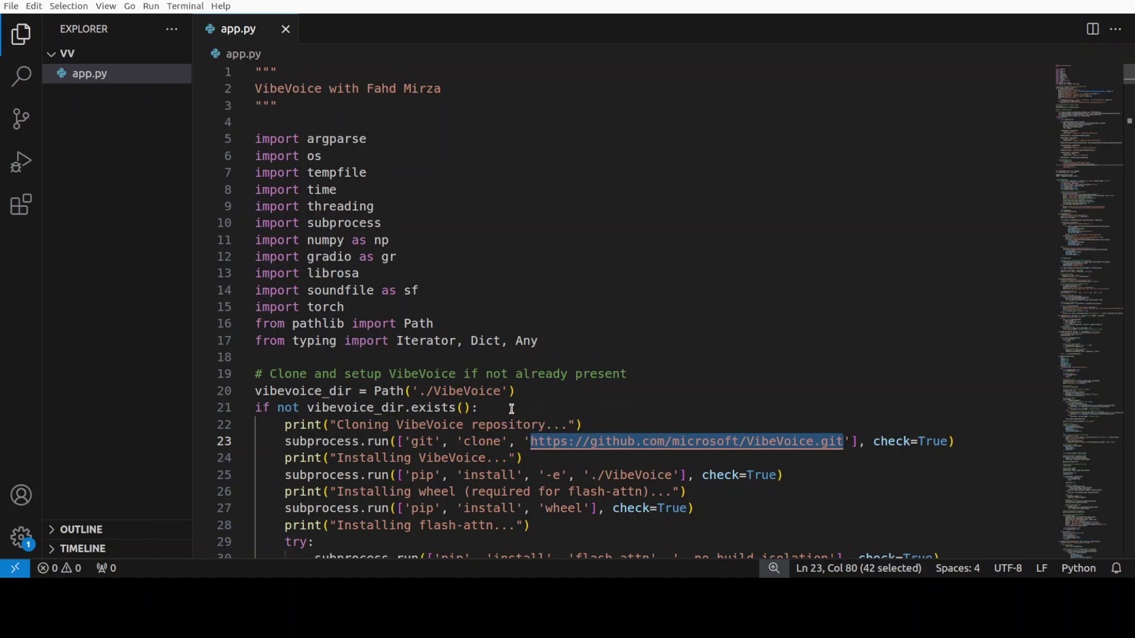
scroll(478, 409, down, 2)
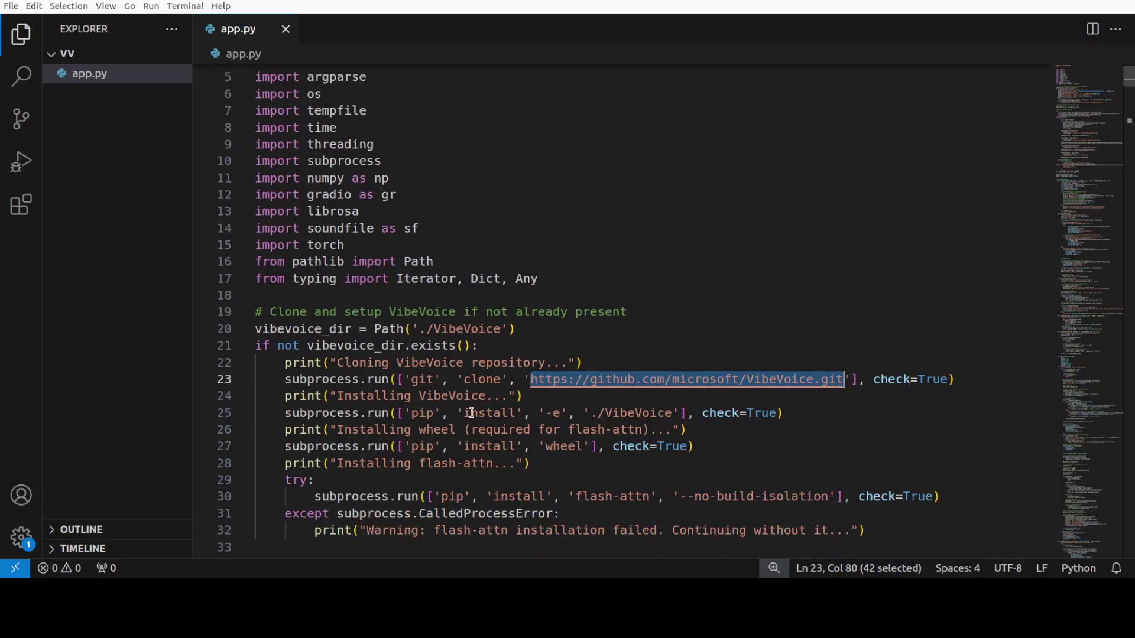
scroll(475, 411, down, 1)
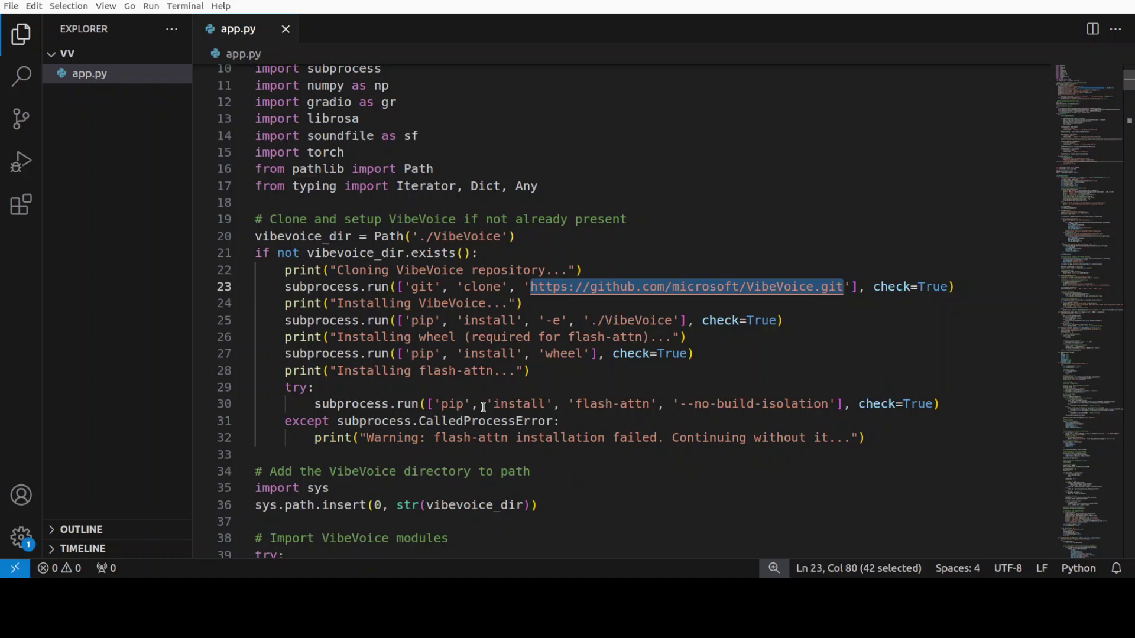
scroll(484, 407, up, 3)
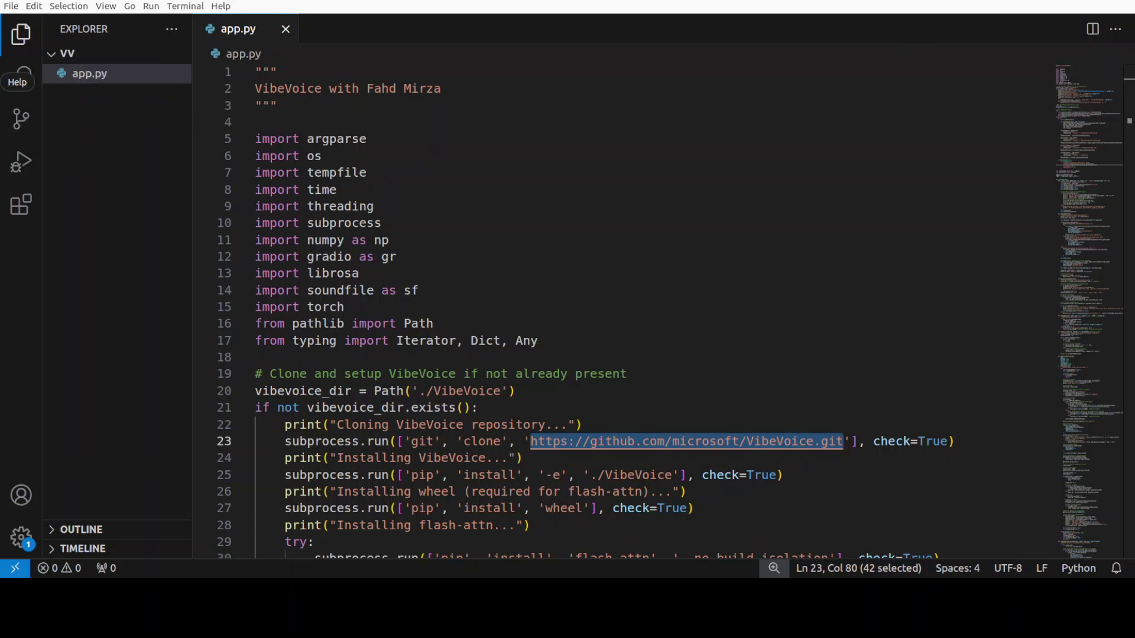
Return to the terminal, clear it and launch the app with python app.py
click(23, 3)
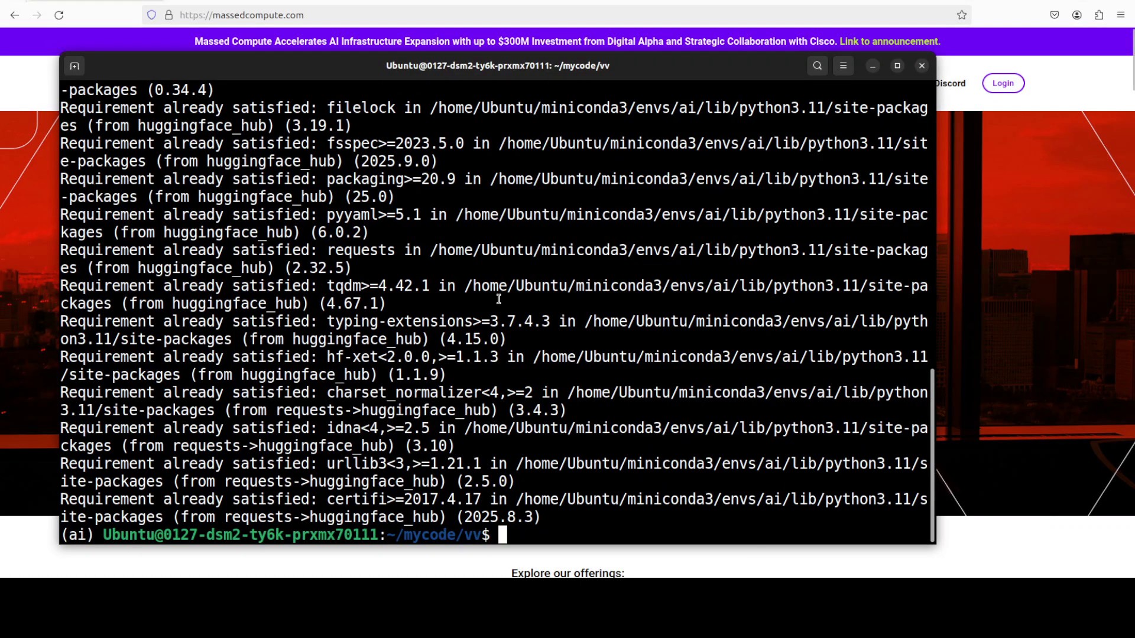
key(ctrl+l)
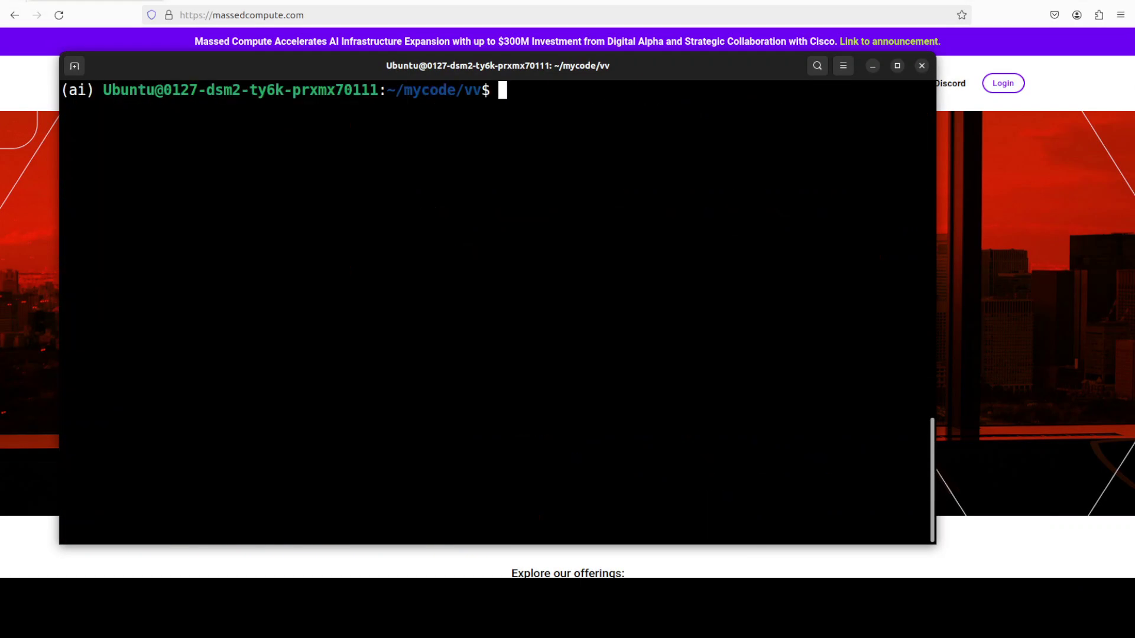
text(python app.py)
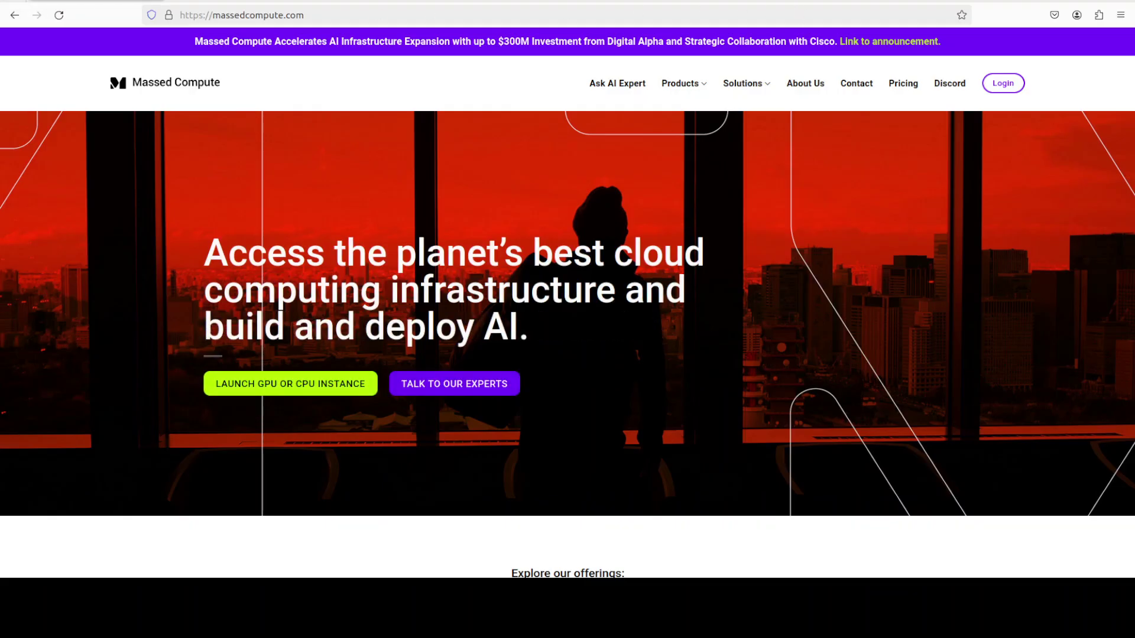
Open the VibeVoice Chat interface at localhost:7860 in a new browser tab
key(ctrl+t)
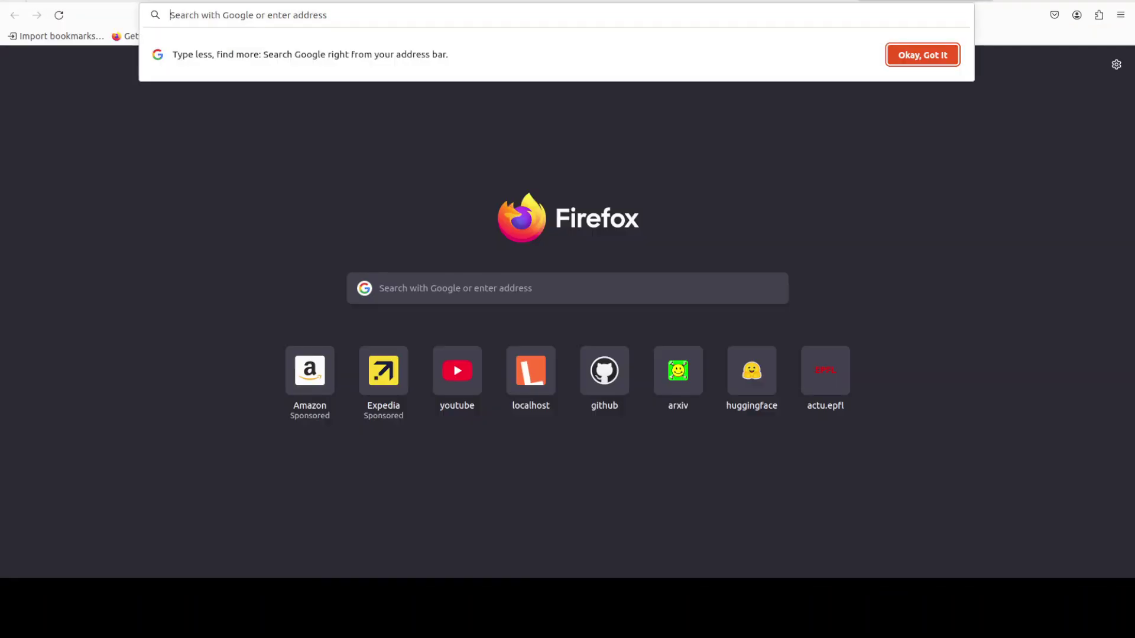
text(htt)
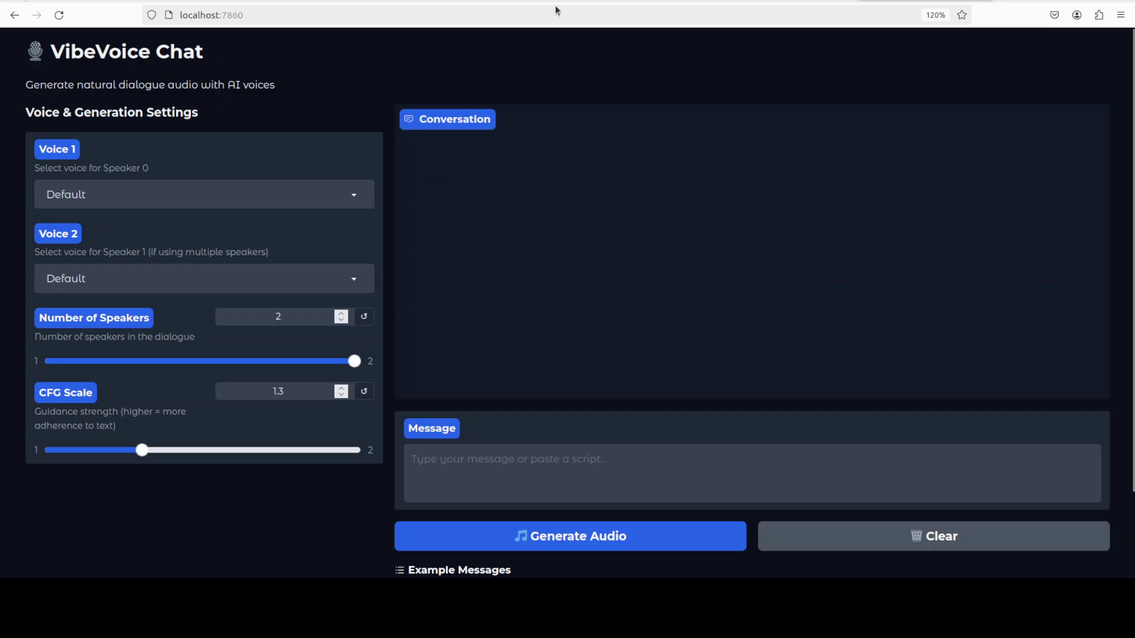
key(ctrl+Page_Up)
key(ctrl+Page_Down)
Monitor GPU memory in a terminal with nvidia-smi refreshing every second, before and after generating the happiness and contentment line
click(1, 135)
key(Return)
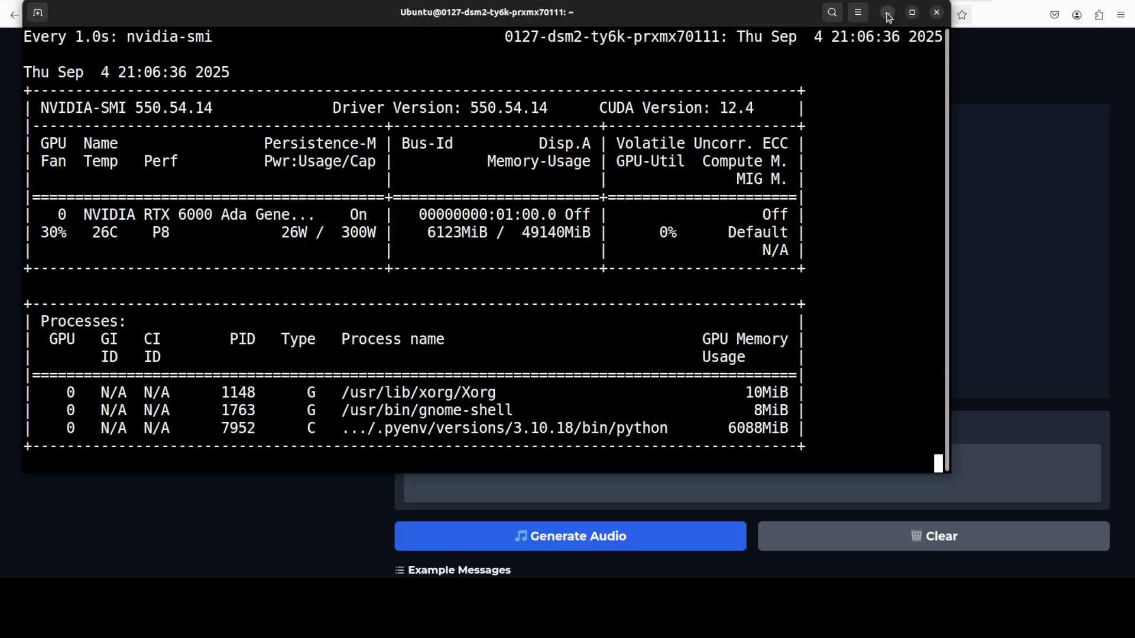
click(888, 12)
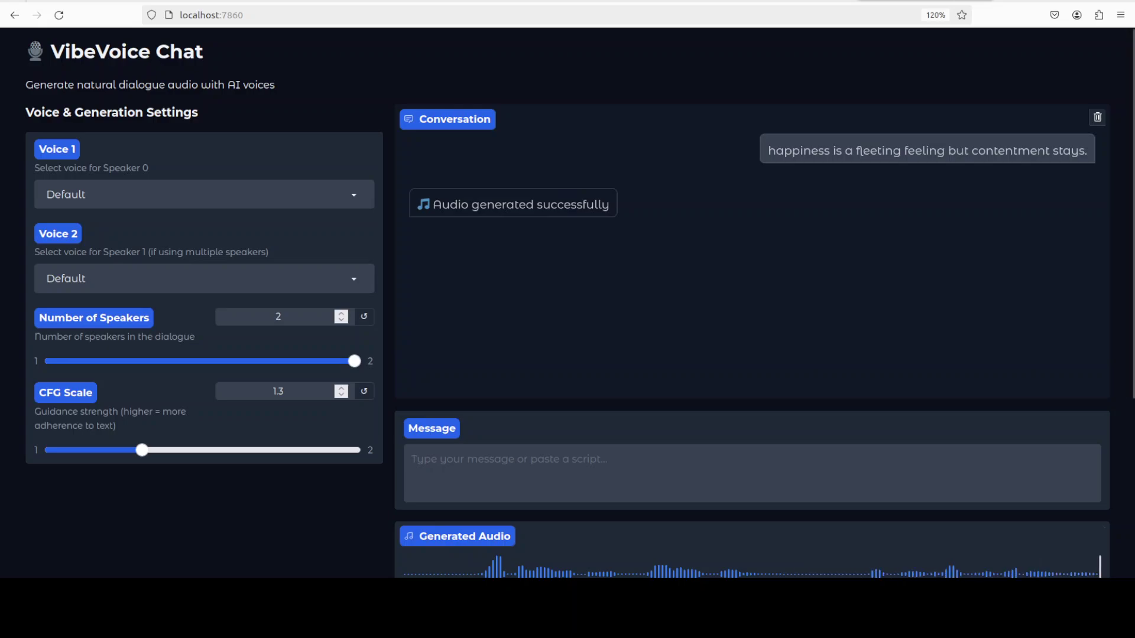
key(alt+Tab)
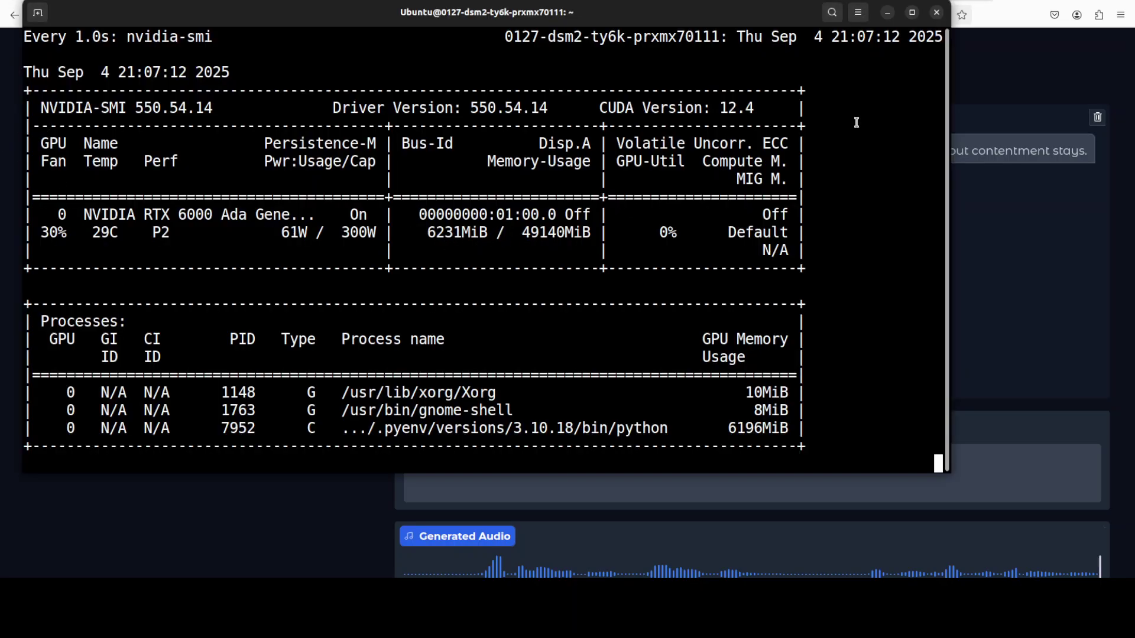
click(887, 13)
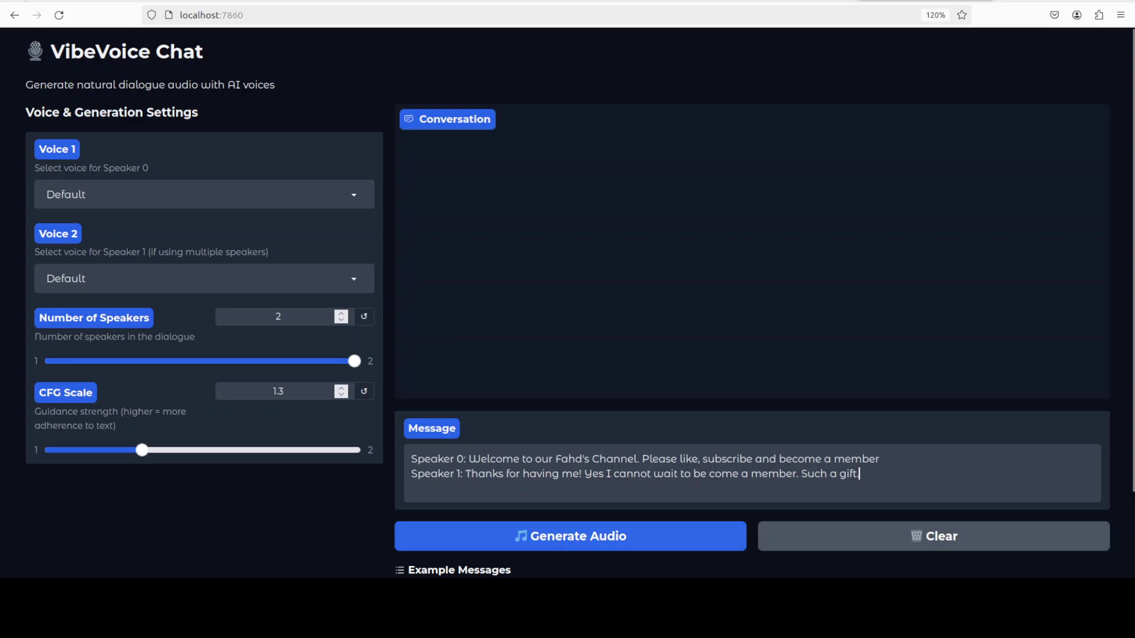
Generate audio from the two-speaker channel welcome script and check GPU usage in the terminal during processing
click(572, 538)
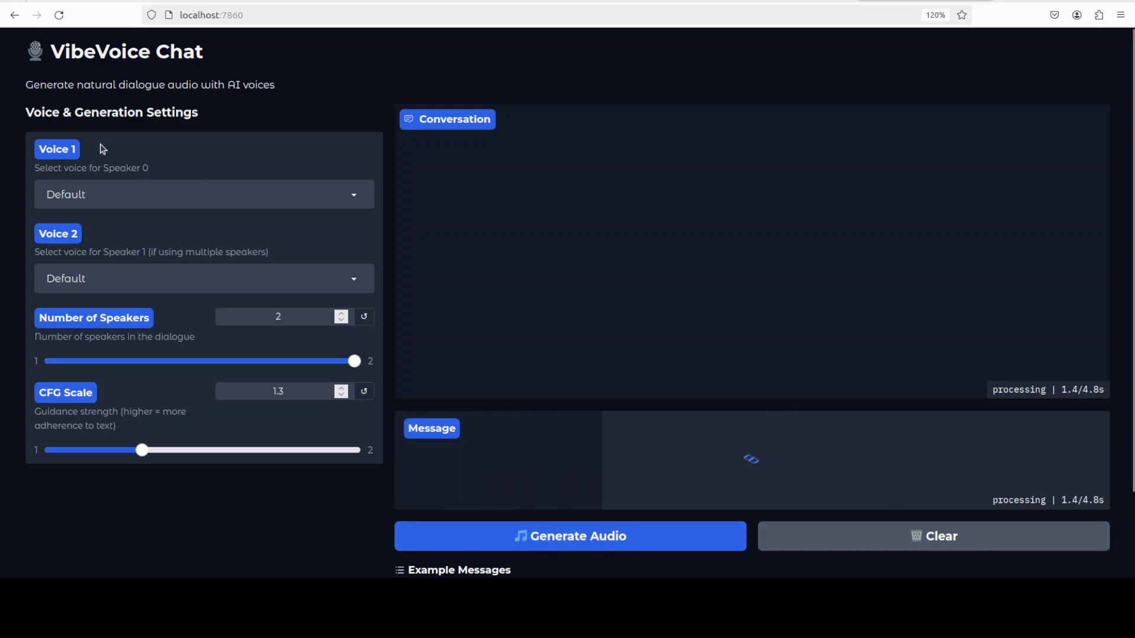
key(alt+Tab)
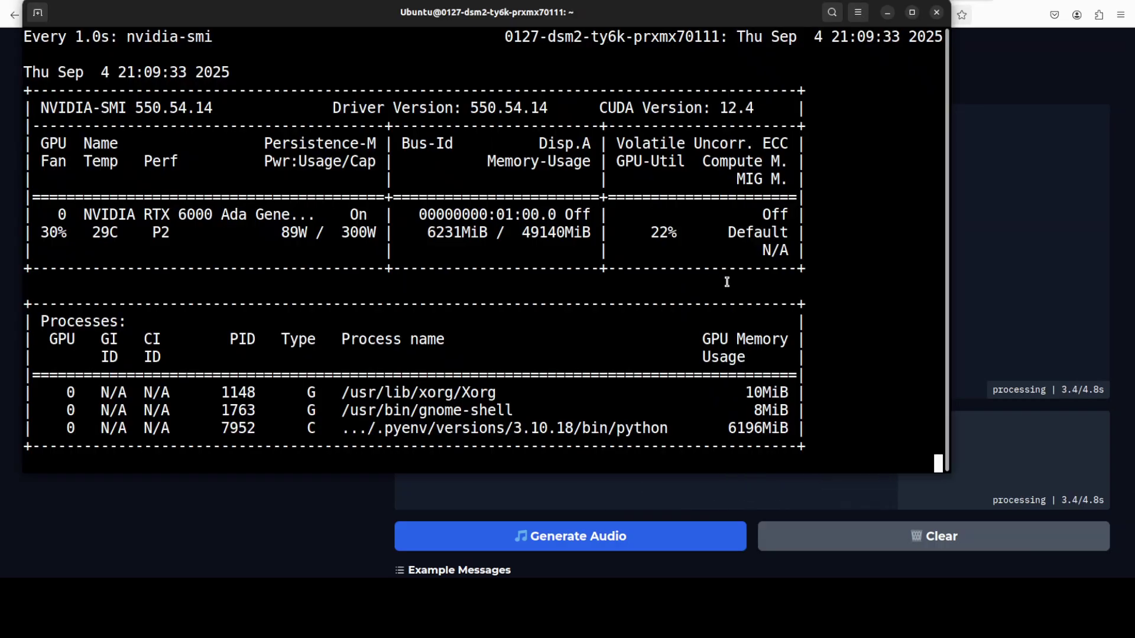
click(887, 12)
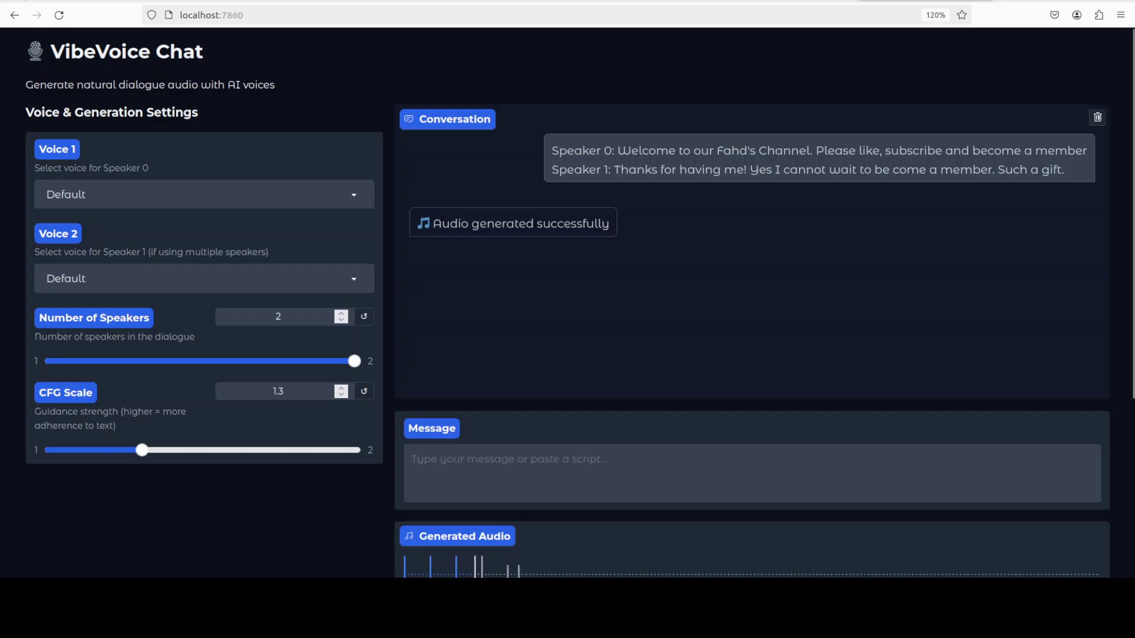
Review the generated two-speaker conversation and its waveform, and play the resulting audio
scroll(567, 301, down, 5)
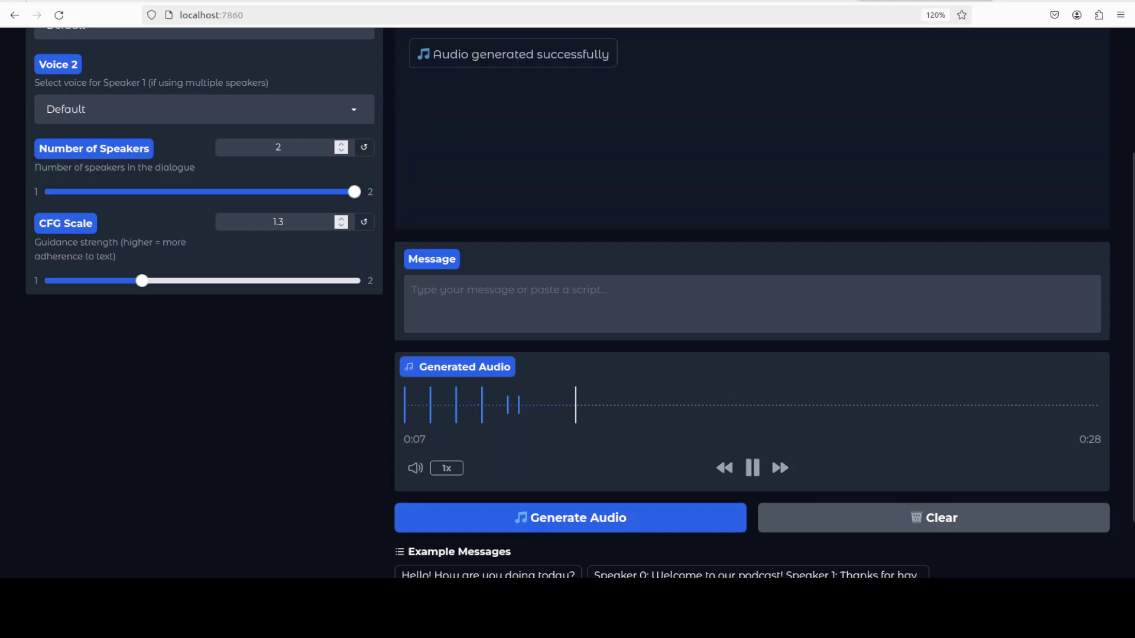
scroll(567, 301, up, 1)
scroll(567, 301, up, 5)
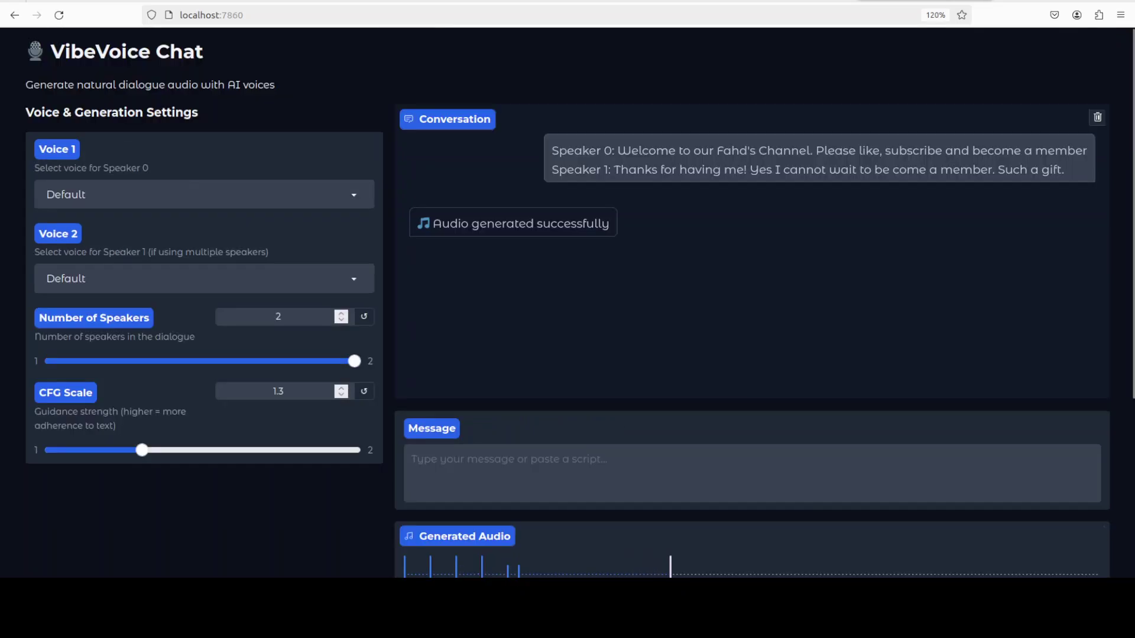
scroll(567, 302, down, 6)
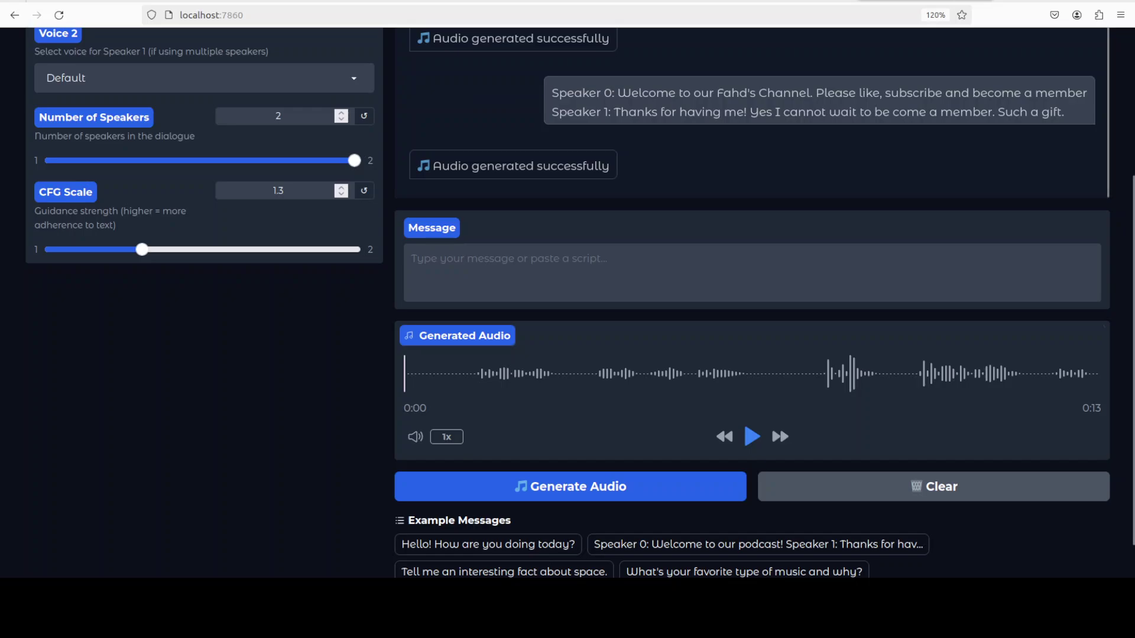
key(space)
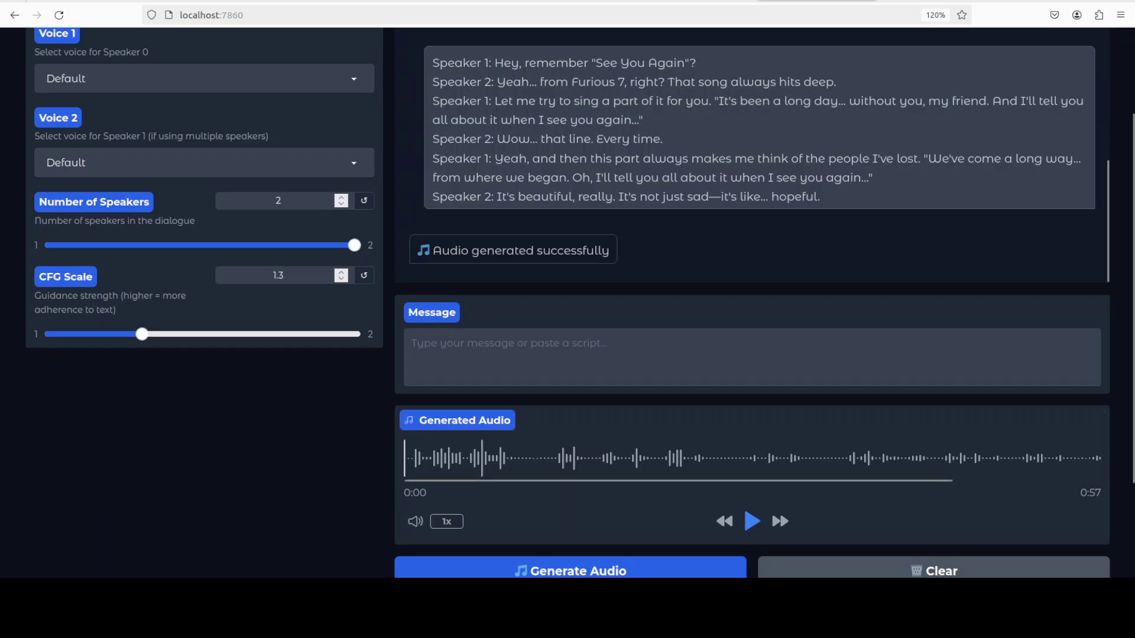
Play the generated two-speaker "See You Again" audio and pause it at about 0:42
click(752, 521)
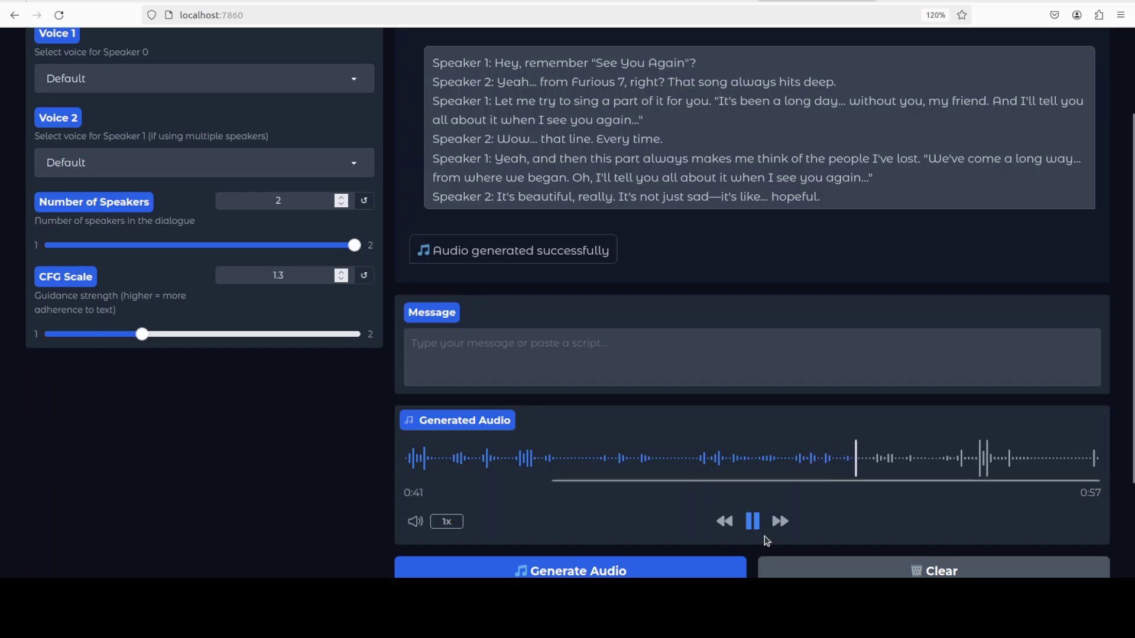
click(752, 523)
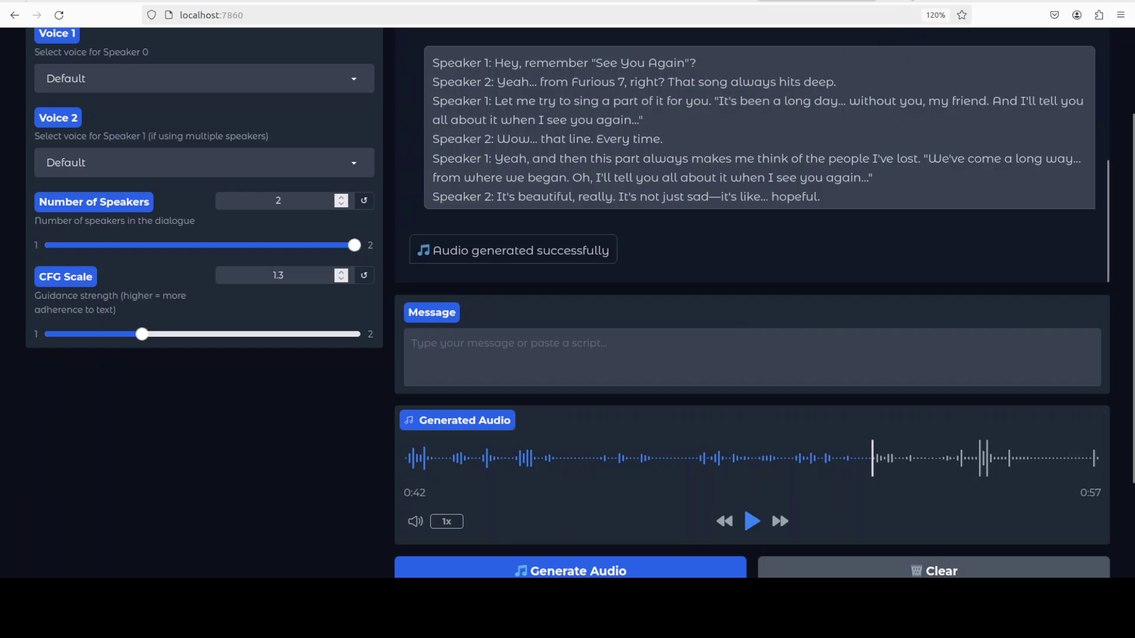
Examine the VibeVoice architecture diagram (VibeVoice.jpg) and the YouTube channel's video results for "vibevoice", returning to the channel page
click(908, 3)
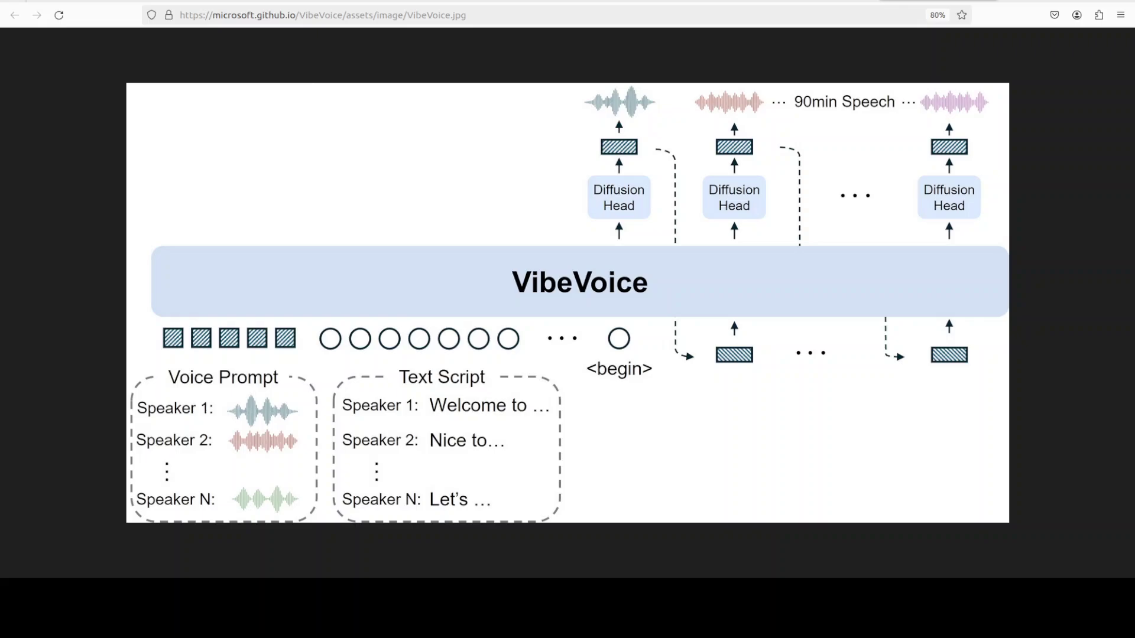
key(ctrl+w)
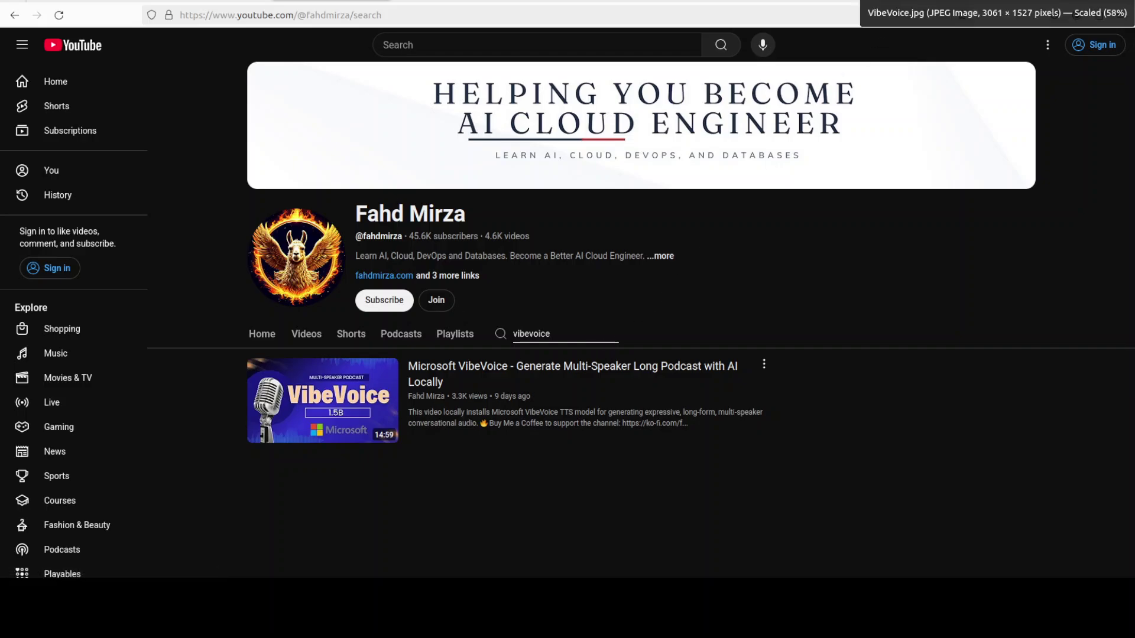
click(866, 2)
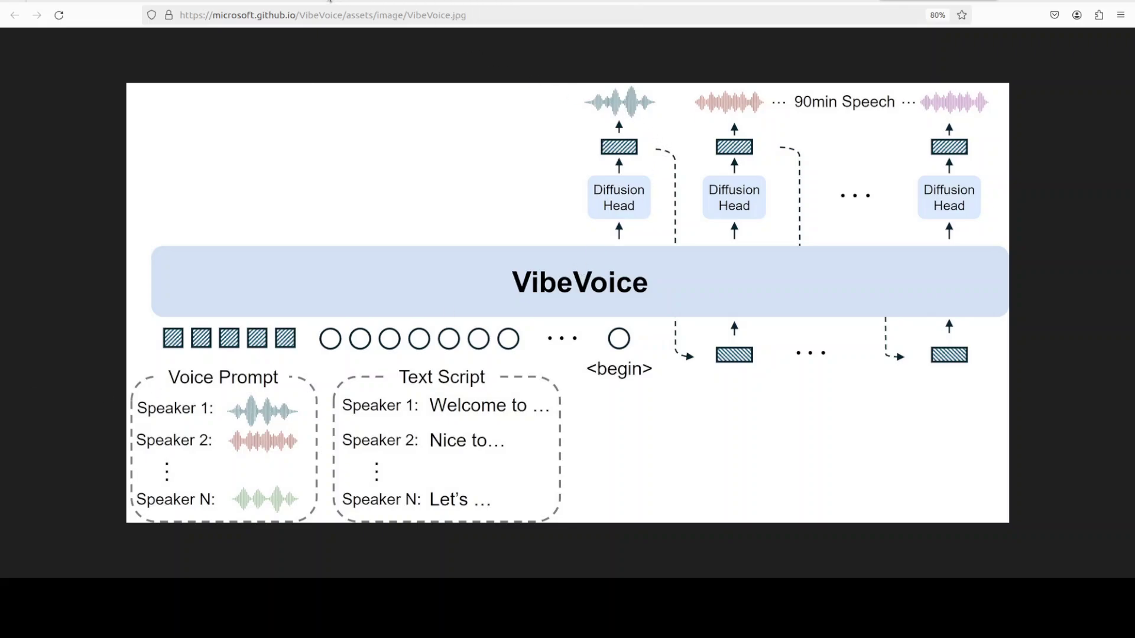
click(402, 2)
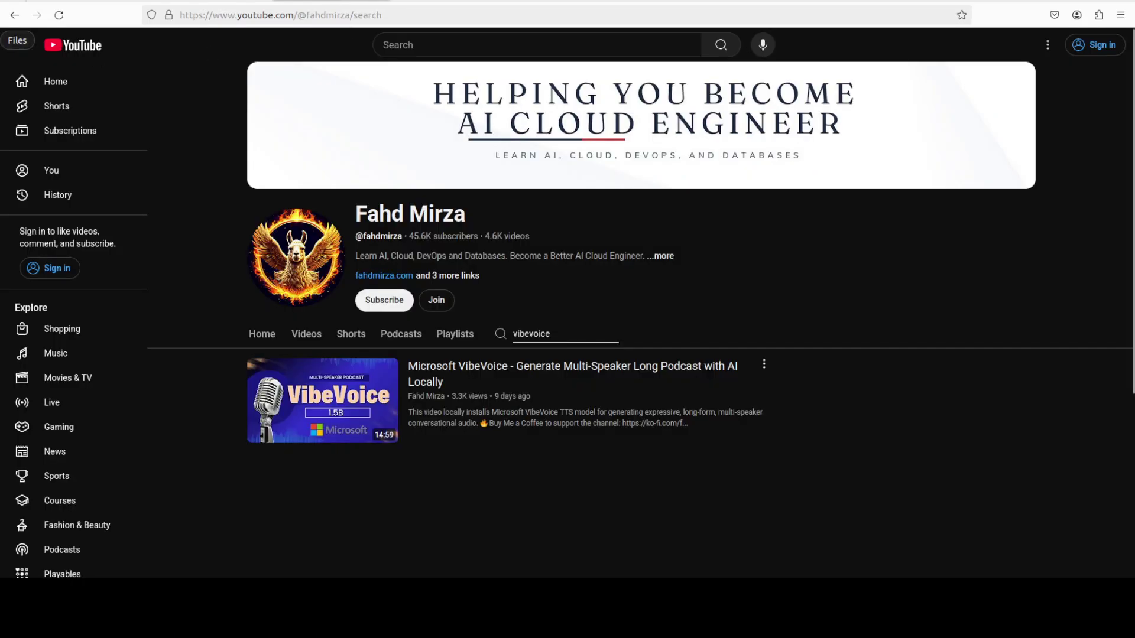